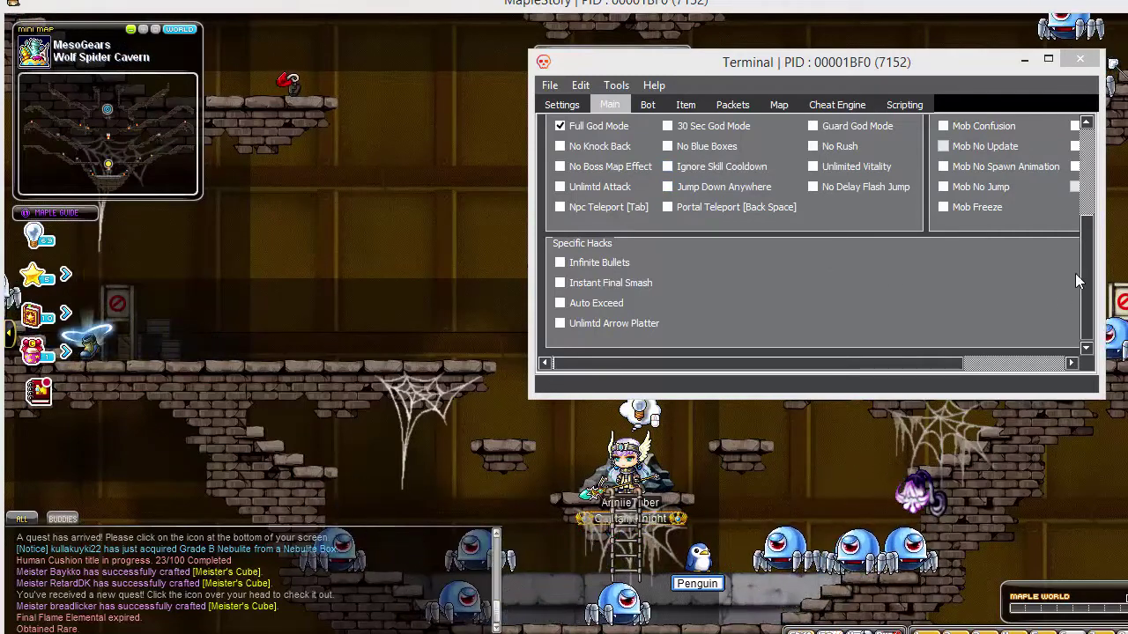
Step: Browse Terminal's Item list, briefly search 'jump', then clear the search to show all items
{"action": "left_click_drag", "start_coordinate": [1086, 259], "coordinate": [1097, 167]}
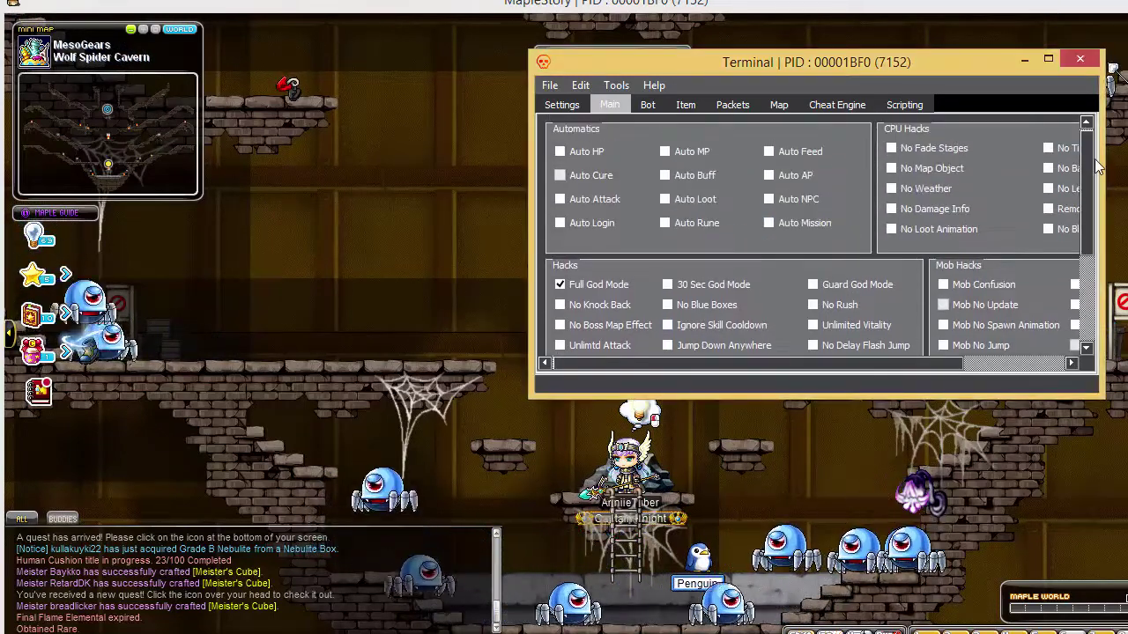
{"action": "left_click", "coordinate": [686, 106]}
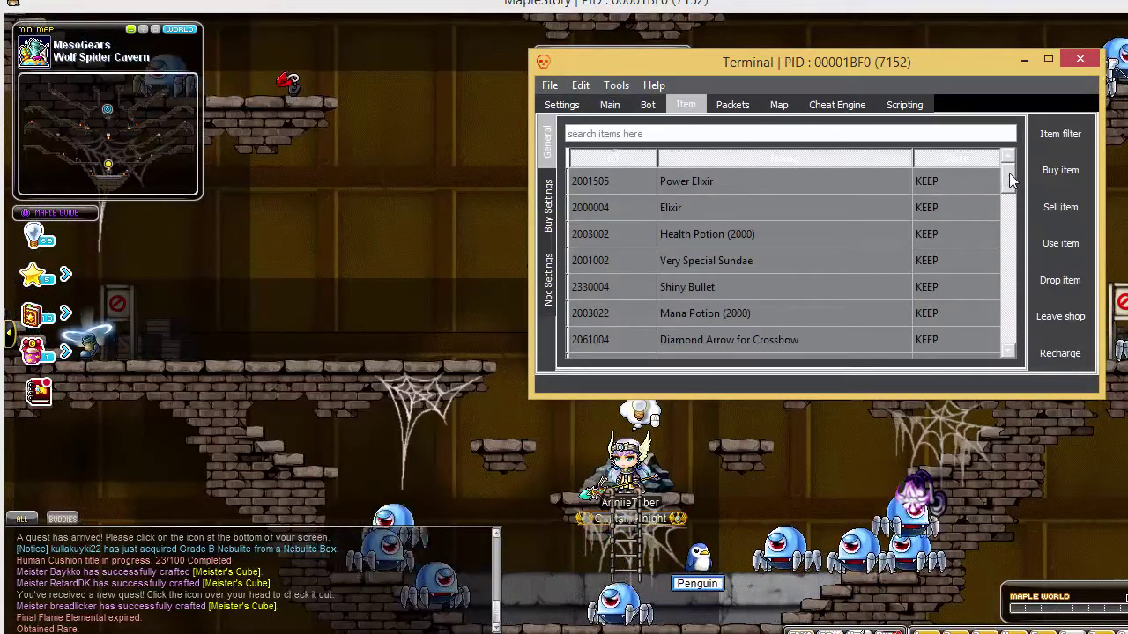
{"action": "left_click_drag", "start_coordinate": [1009, 179], "coordinate": [1013, 346]}
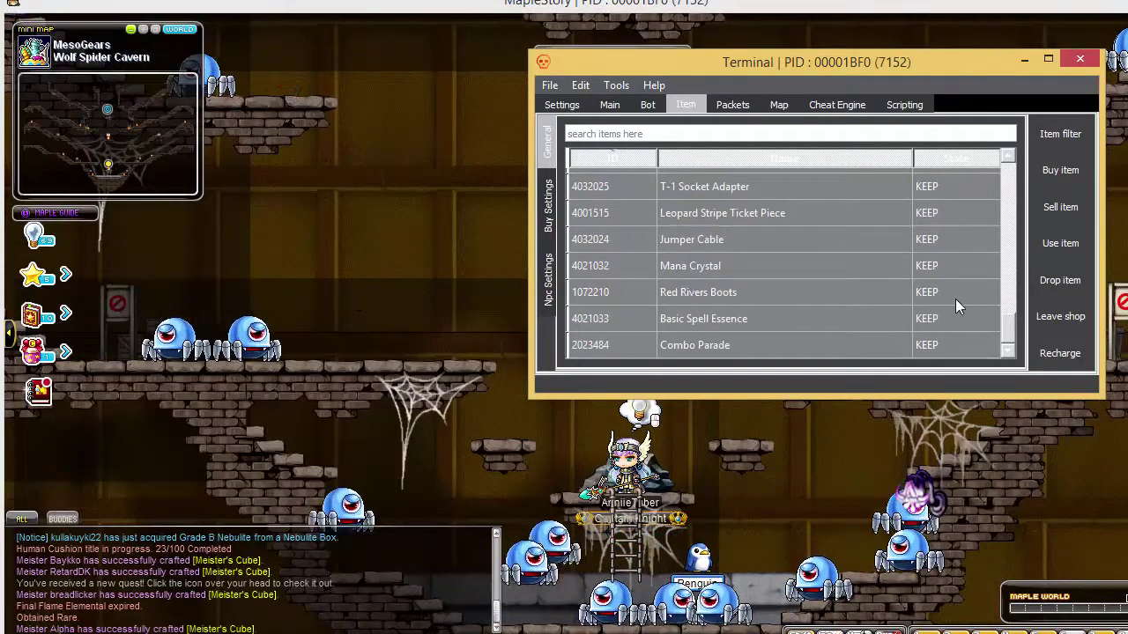
{"action": "mouse_move", "coordinate": [1013, 339]}
{"action": "left_mouse_down"}
{"action": "mouse_move", "coordinate": [1015, 165]}
{"action": "mouse_move", "coordinate": [1017, 343]}
{"action": "left_mouse_up"}
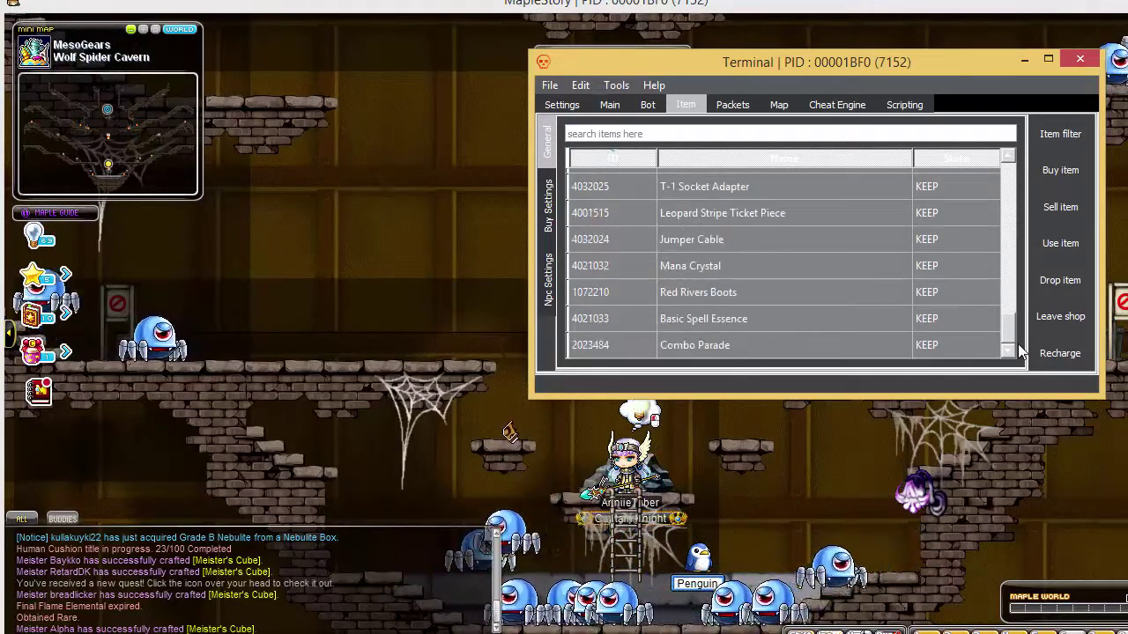
{"action": "left_click", "coordinate": [666, 132]}
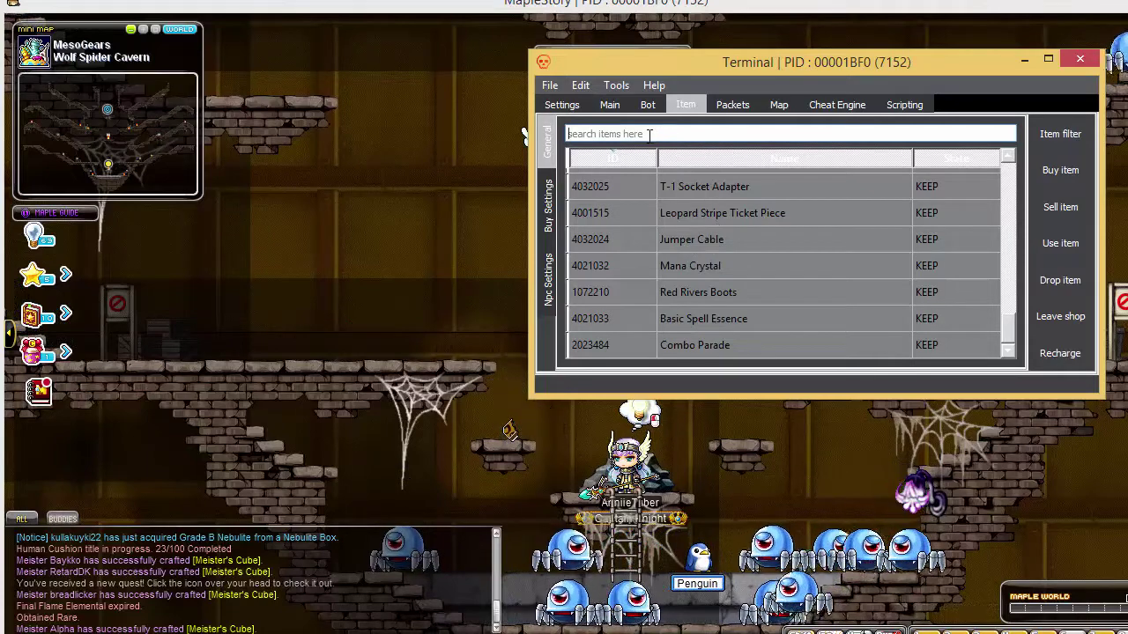
{"action": "type", "text": "jump"}
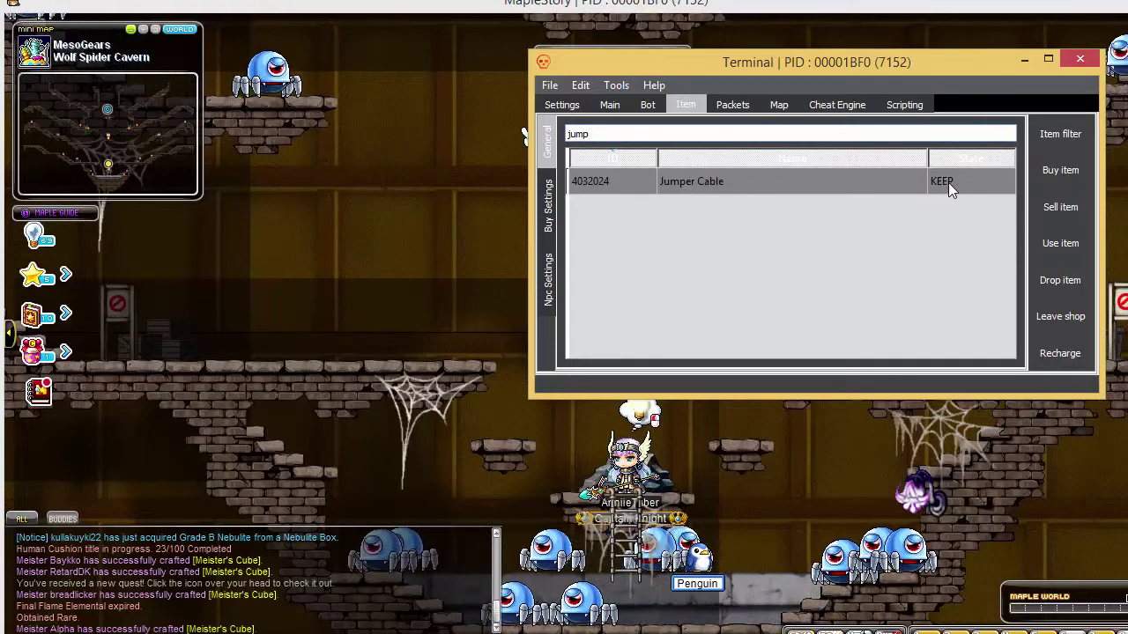
{"action": "key", "text": "BackSpace"}
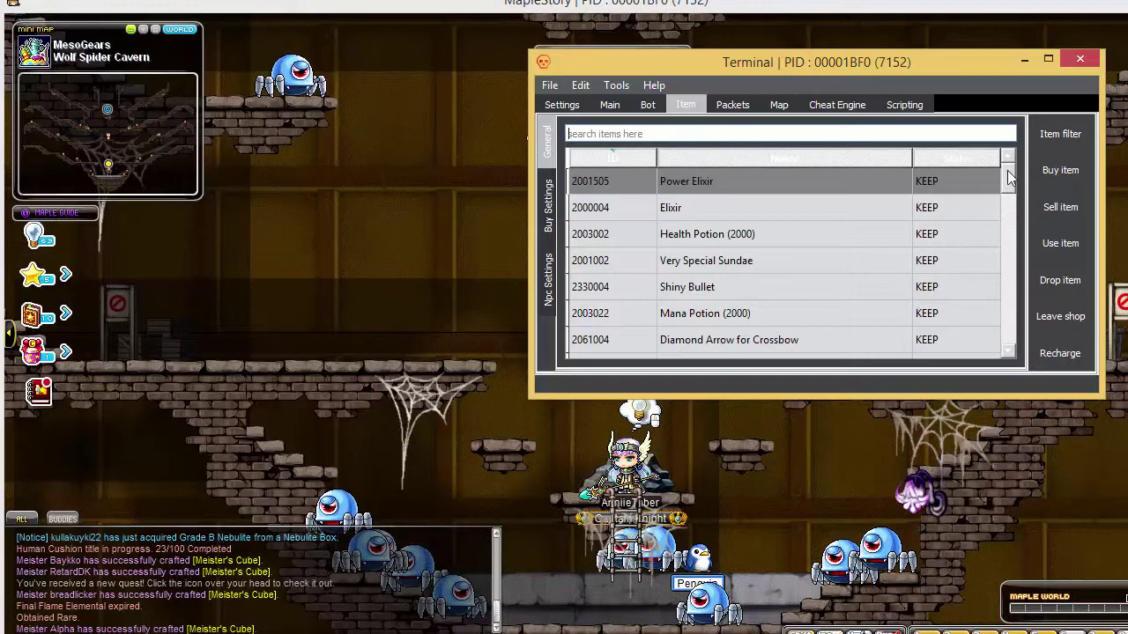
Step: Enable Full Map Attack in Terminal's Bot settings, then return to the game
{"action": "left_click", "coordinate": [457, 261]}
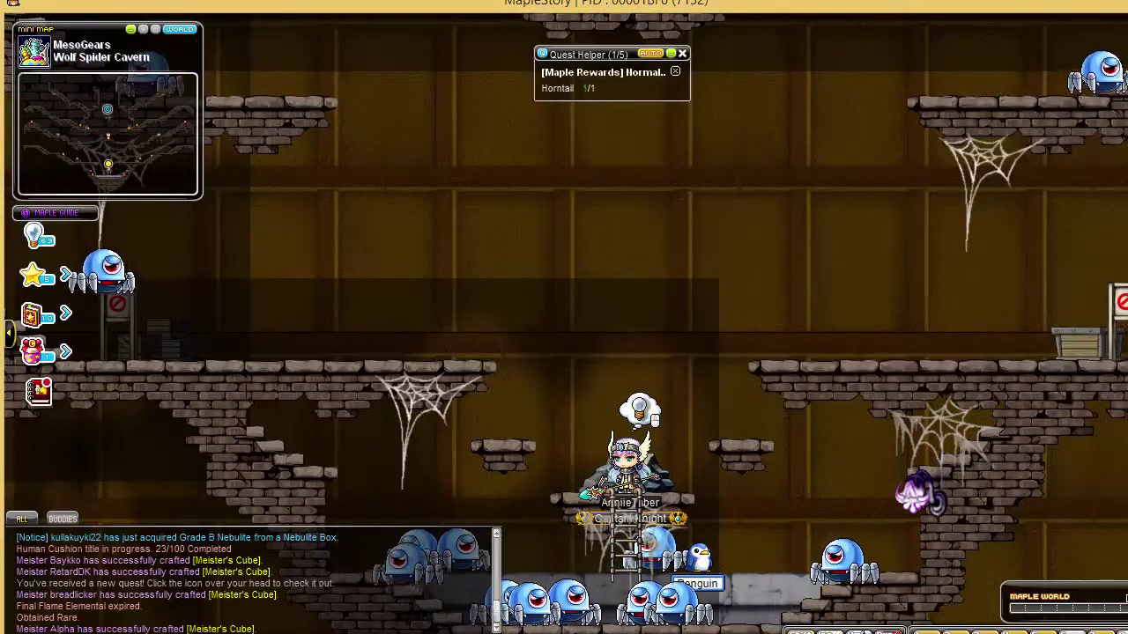
{"action": "key", "text": "alt+Tab"}
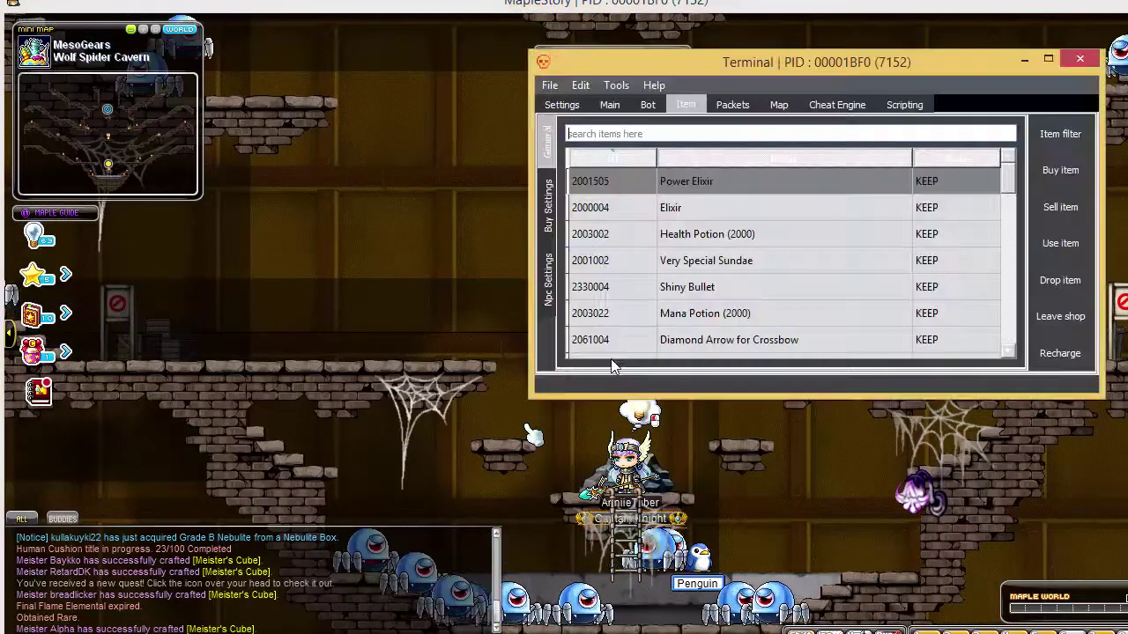
{"action": "left_click", "coordinate": [647, 106]}
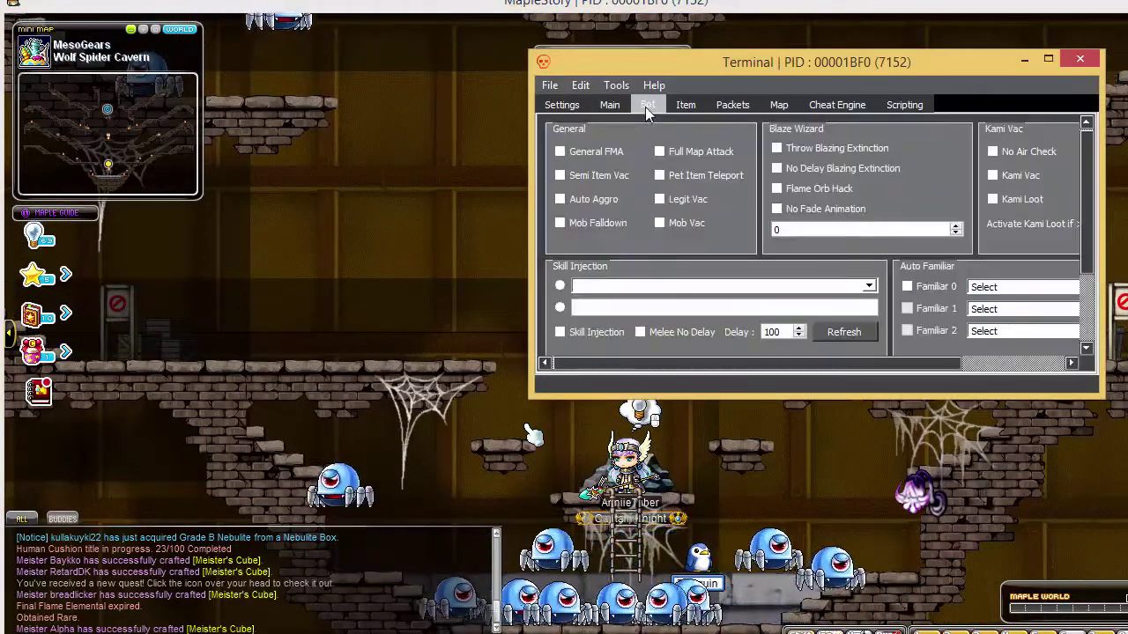
{"action": "left_click", "coordinate": [685, 154]}
{"action": "left_click", "coordinate": [403, 214]}
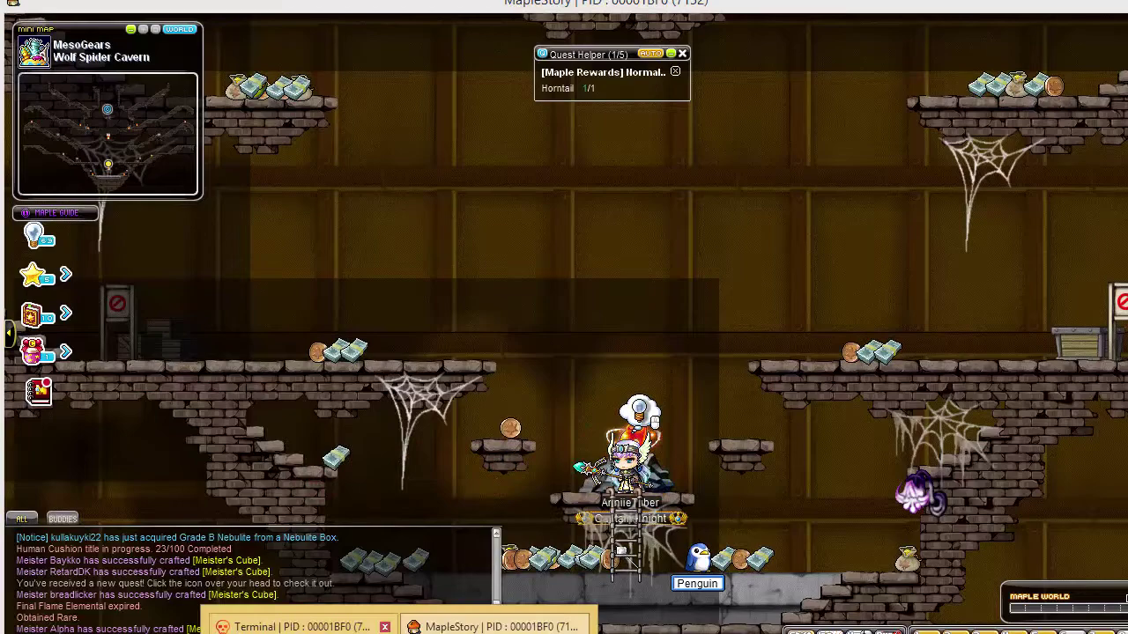
Step: Select all entries in Terminal's item list, from Power Elixir to Combo Parade, and set them to FILTER
{"action": "left_click", "coordinate": [264, 624]}
{"action": "scroll", "coordinate": [854, 288], "scroll_direction": "down", "scroll_amount": 10}
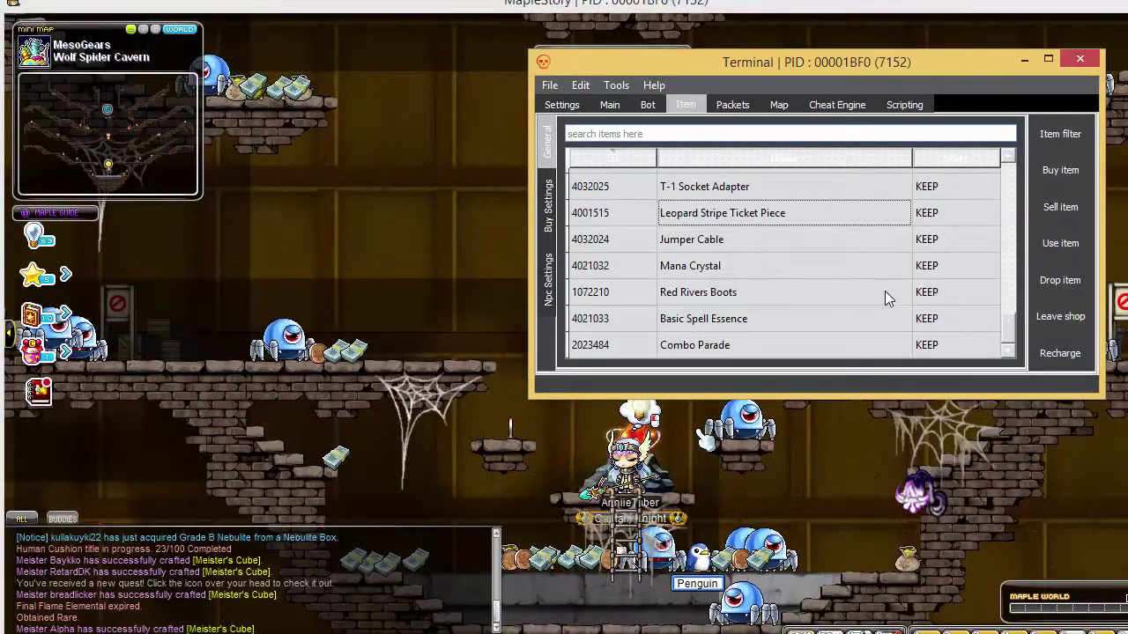
{"action": "scroll", "coordinate": [1010, 339], "scroll_direction": "up", "scroll_amount": 10}
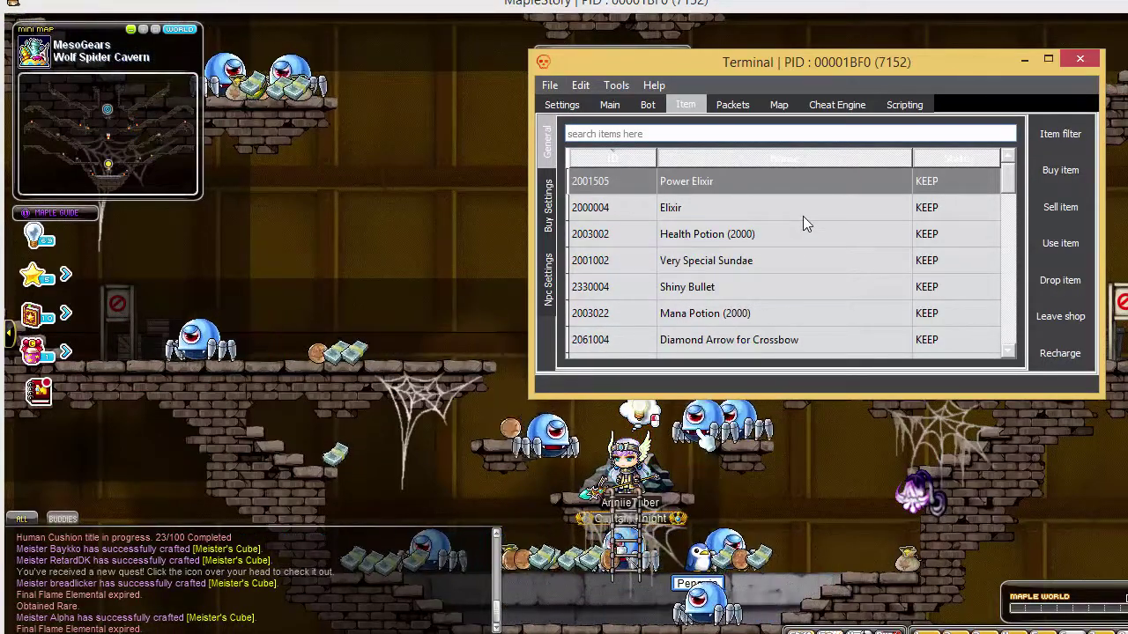
{"action": "key", "text": "ctrl+a"}
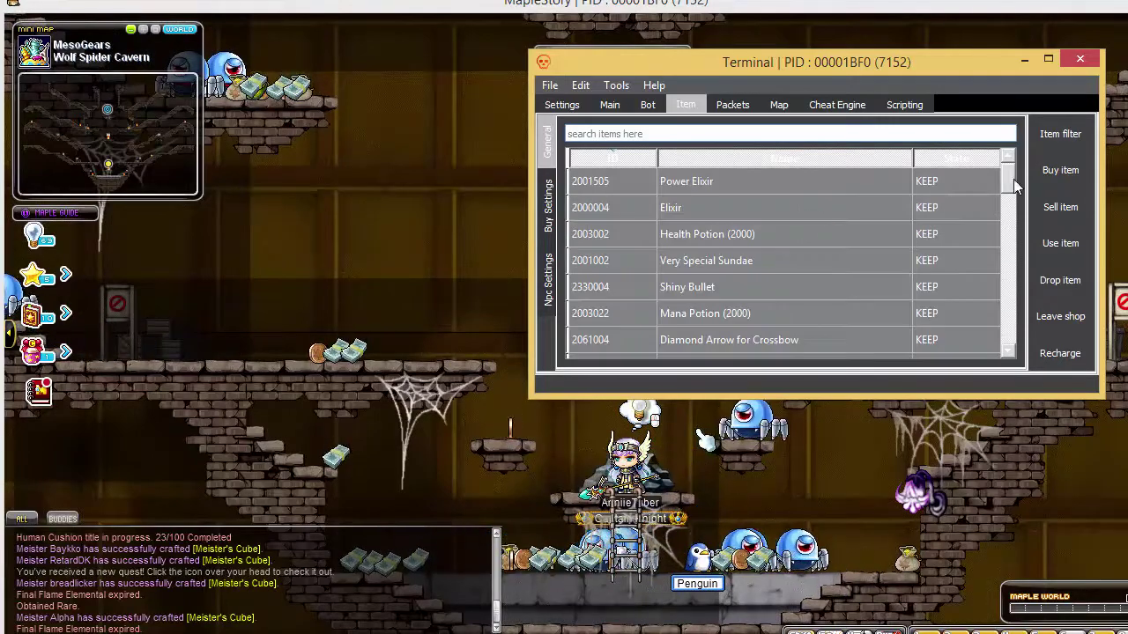
{"action": "scroll", "coordinate": [1008, 175], "scroll_direction": "down", "scroll_amount": 10}
{"action": "scroll", "coordinate": [1020, 176], "scroll_direction": "up", "scroll_amount": 8}
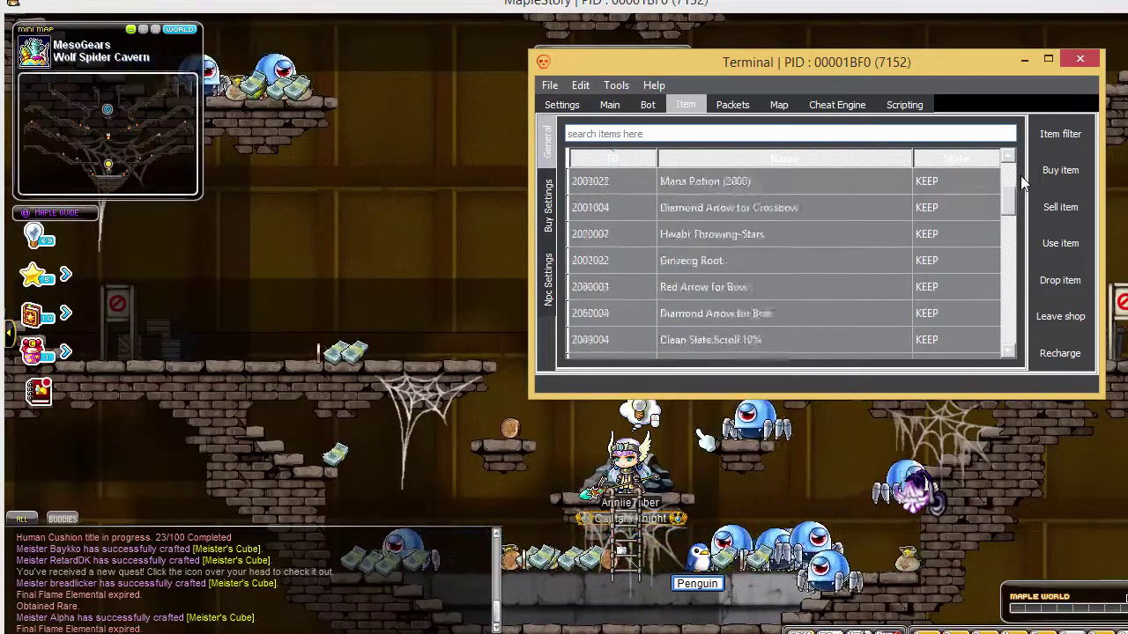
{"action": "scroll", "coordinate": [1020, 175], "scroll_direction": "up", "scroll_amount": 2}
{"action": "right_click", "coordinate": [823, 208]}
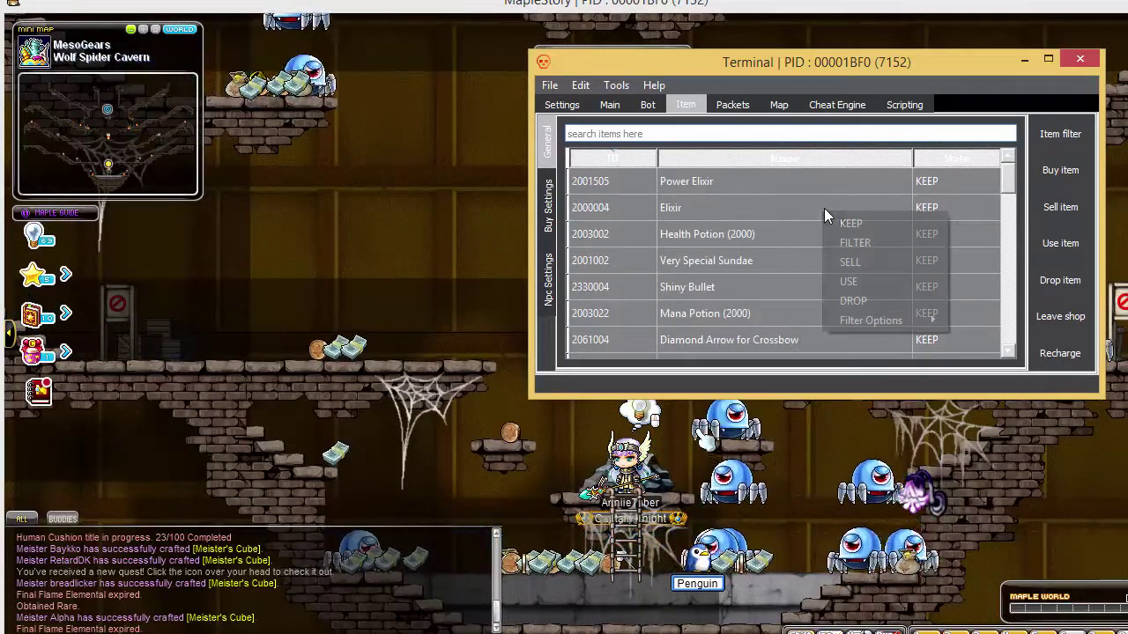
{"action": "left_click", "coordinate": [881, 239]}
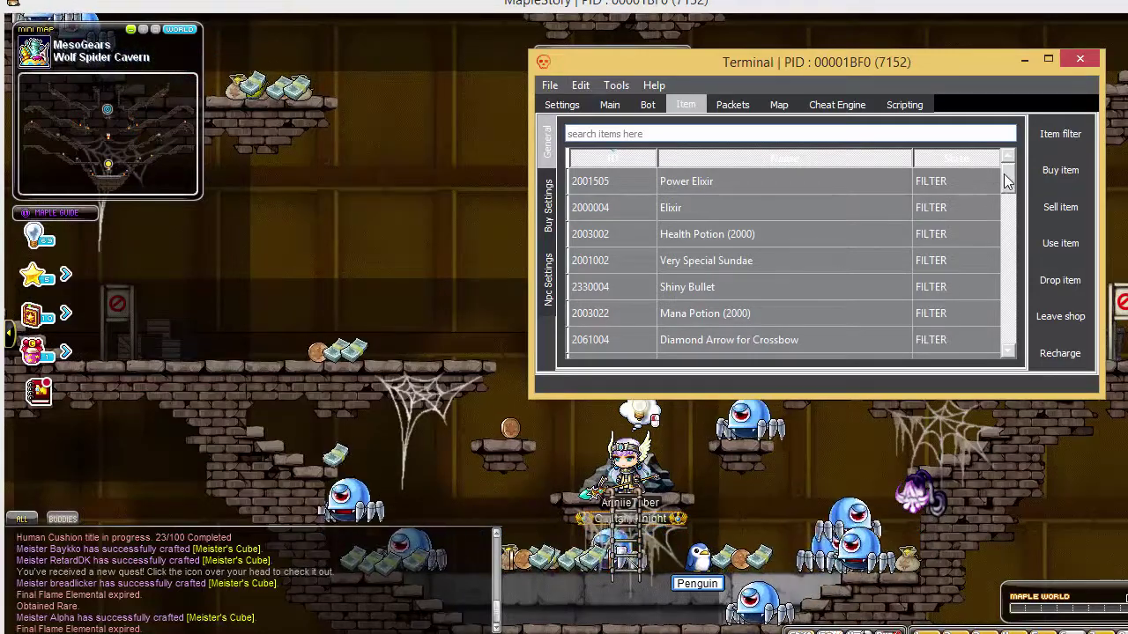
{"action": "left_click_drag", "start_coordinate": [1008, 180], "coordinate": [1009, 348]}
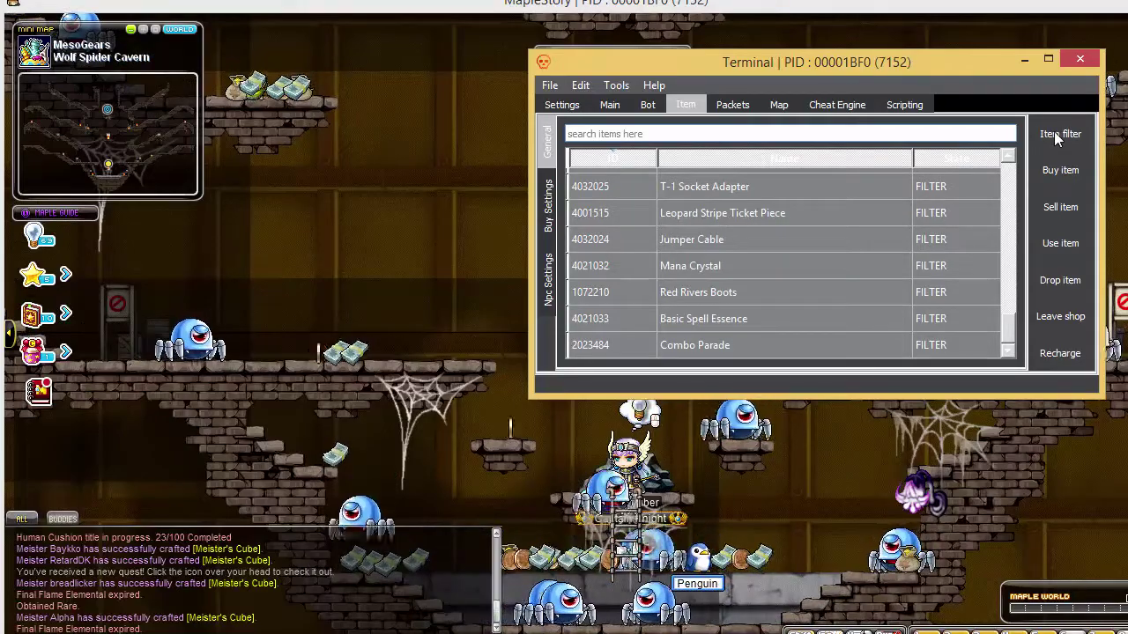
Step: Attack the nearby spiders with the Ctrl skill, then bring Terminal's item list over the game
{"action": "left_click", "coordinate": [440, 232]}
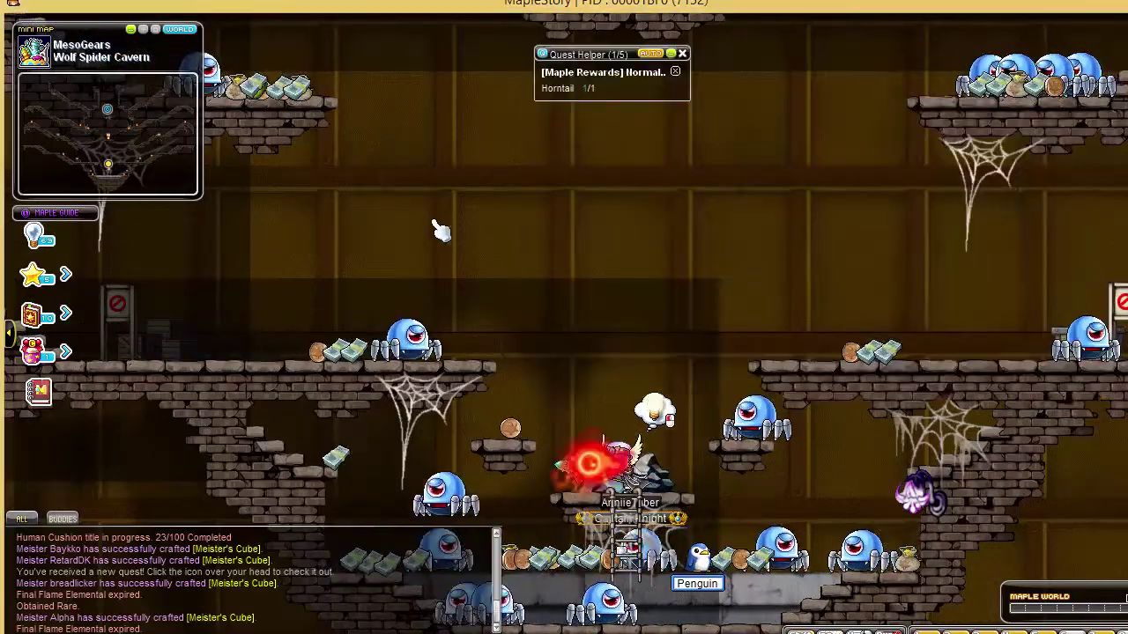
{"action": "key", "text": "ctrl"}
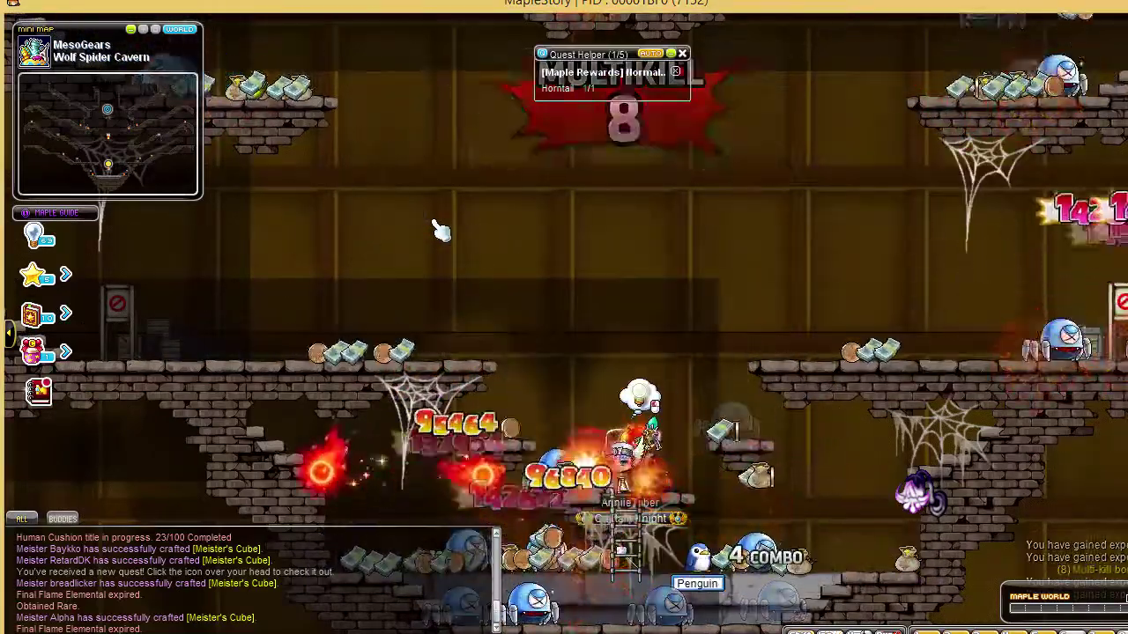
{"action": "key", "text": "ctrl"}
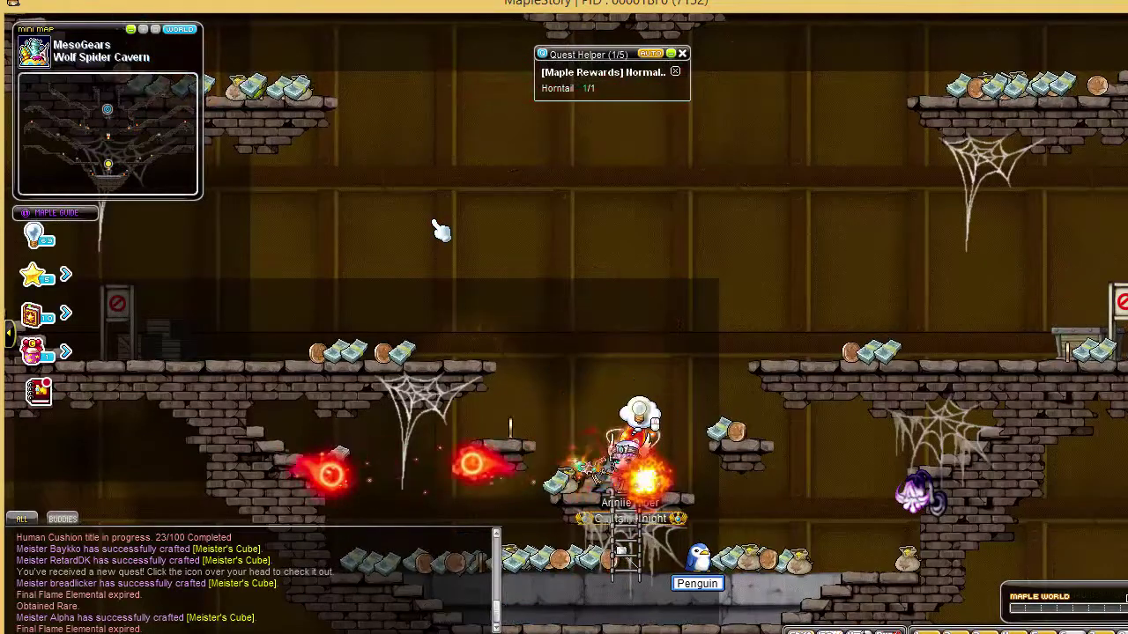
{"action": "key", "text": "ctrl"}
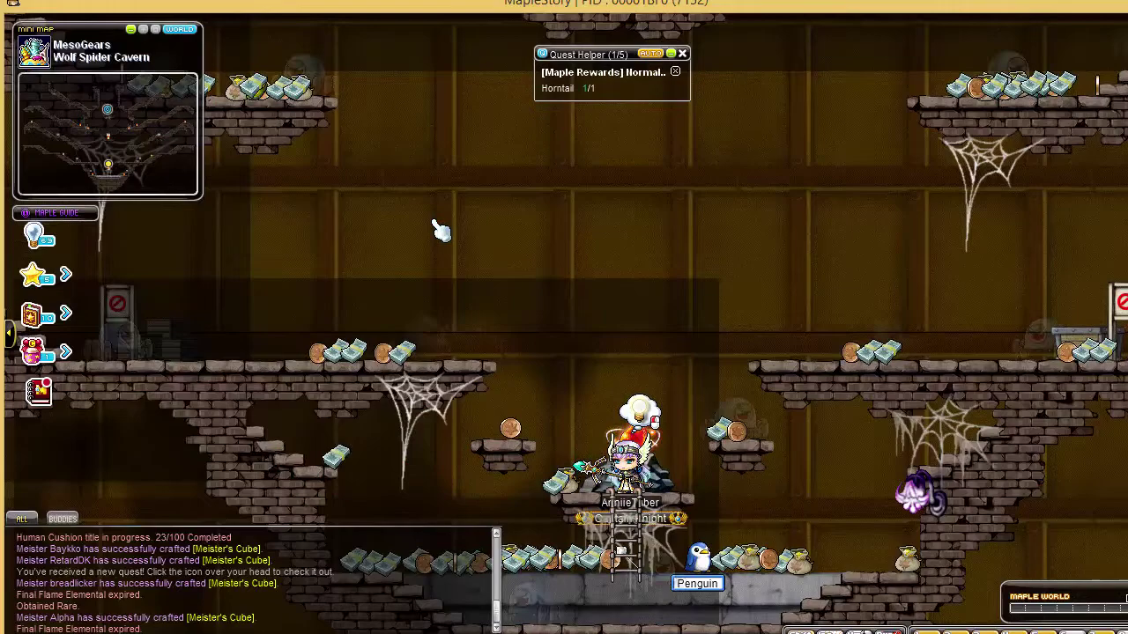
{"action": "key", "text": "ctrl"}
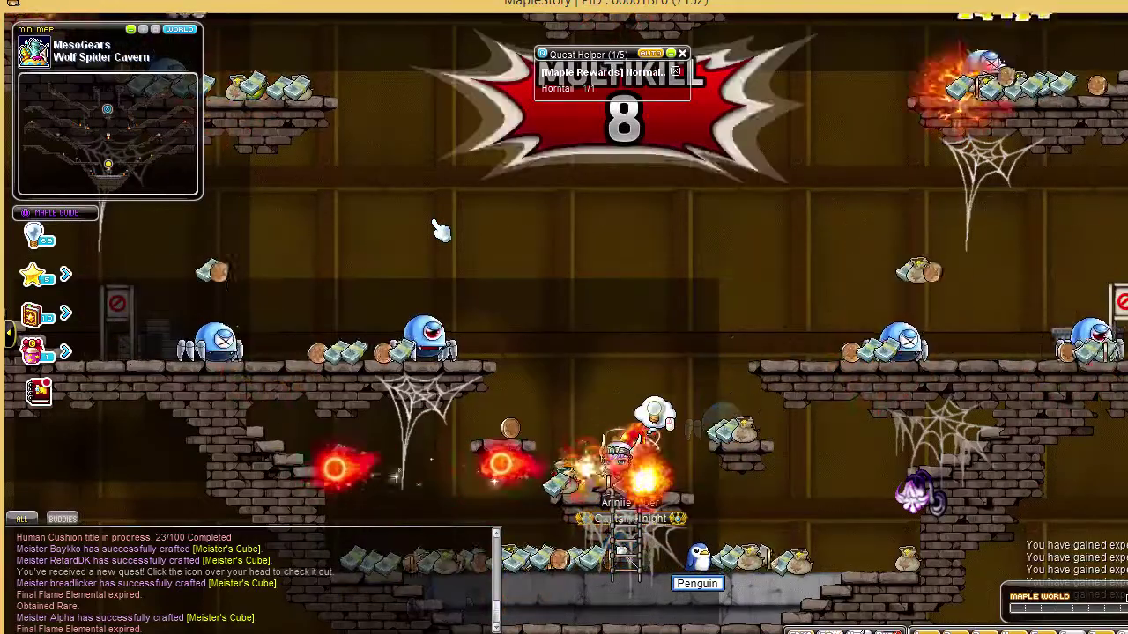
{"action": "key", "text": "ctrl"}
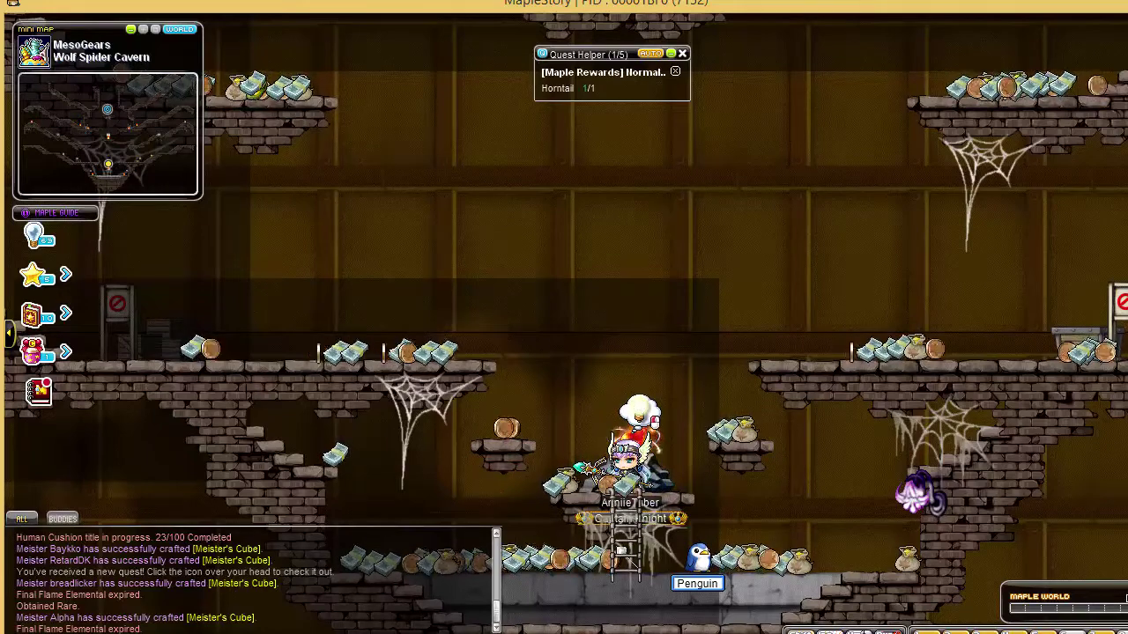
{"action": "key", "text": "alt+Tab"}
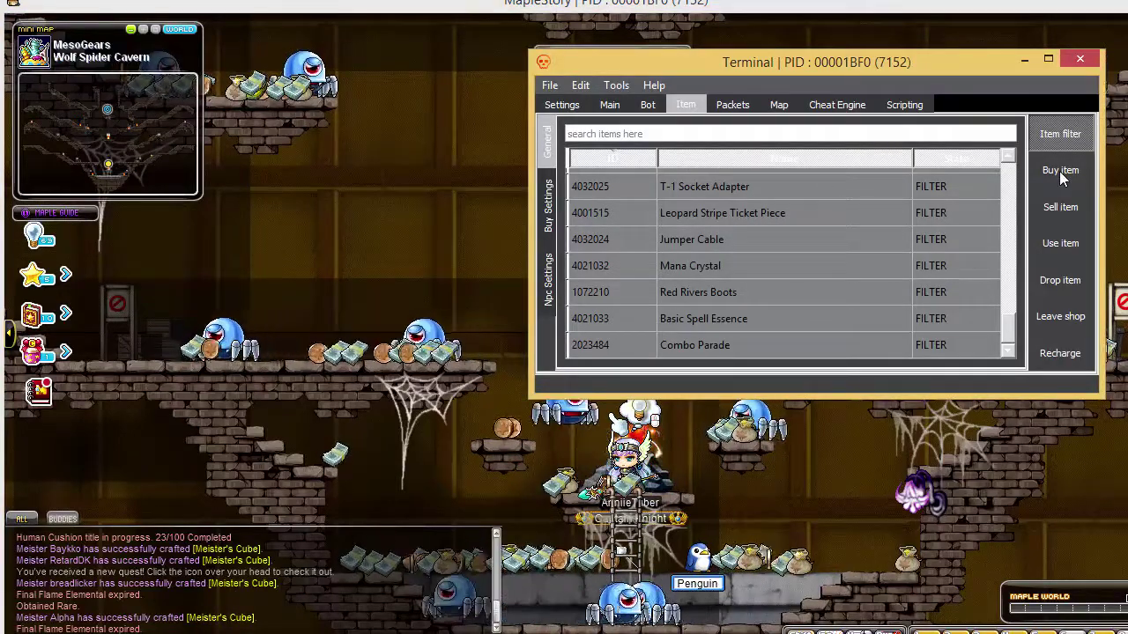
Step: Load the ItemProfile (1) profile into Terminal's item list
{"action": "left_click", "coordinate": [551, 85]}
{"action": "left_click", "coordinate": [575, 108]}
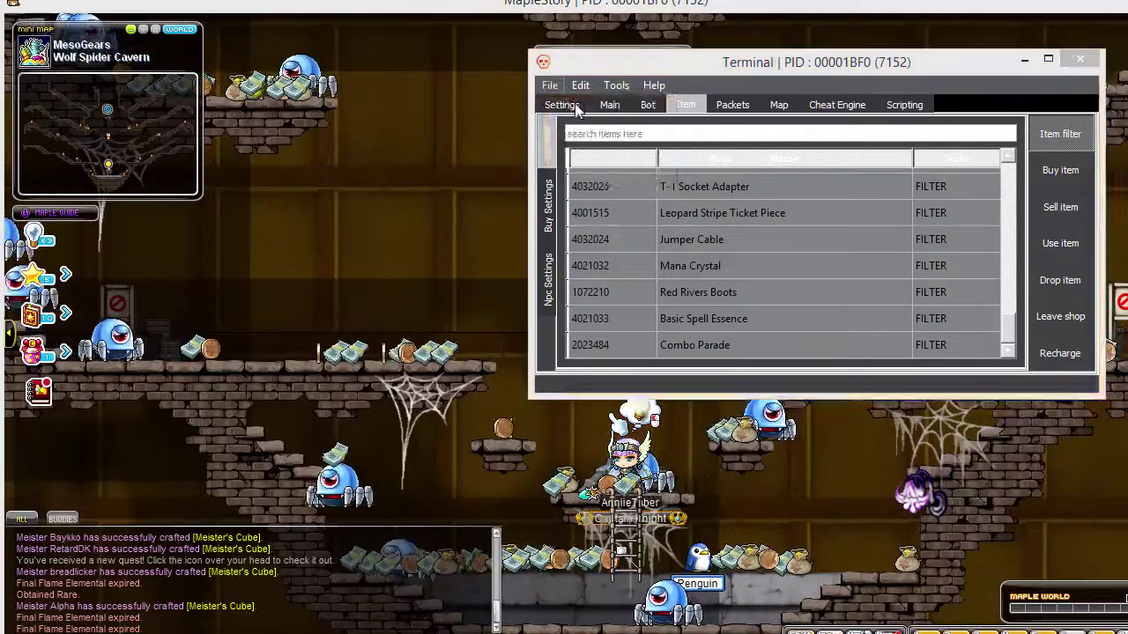
{"action": "scroll", "coordinate": [899, 295], "scroll_direction": "down", "scroll_amount": 3}
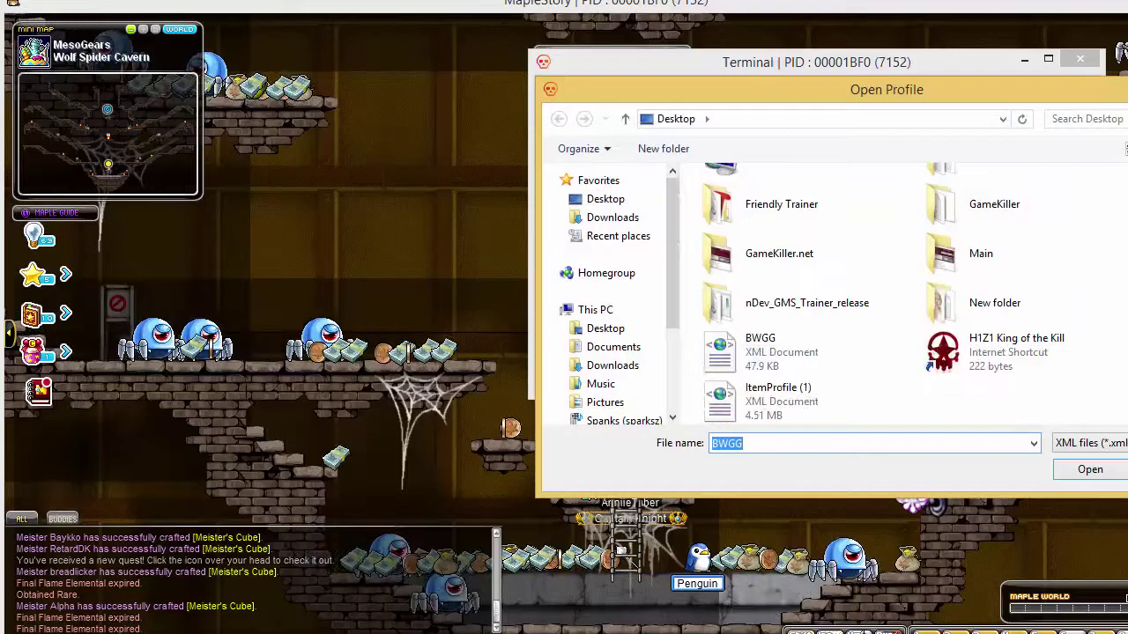
{"action": "double_click", "coordinate": [784, 402]}
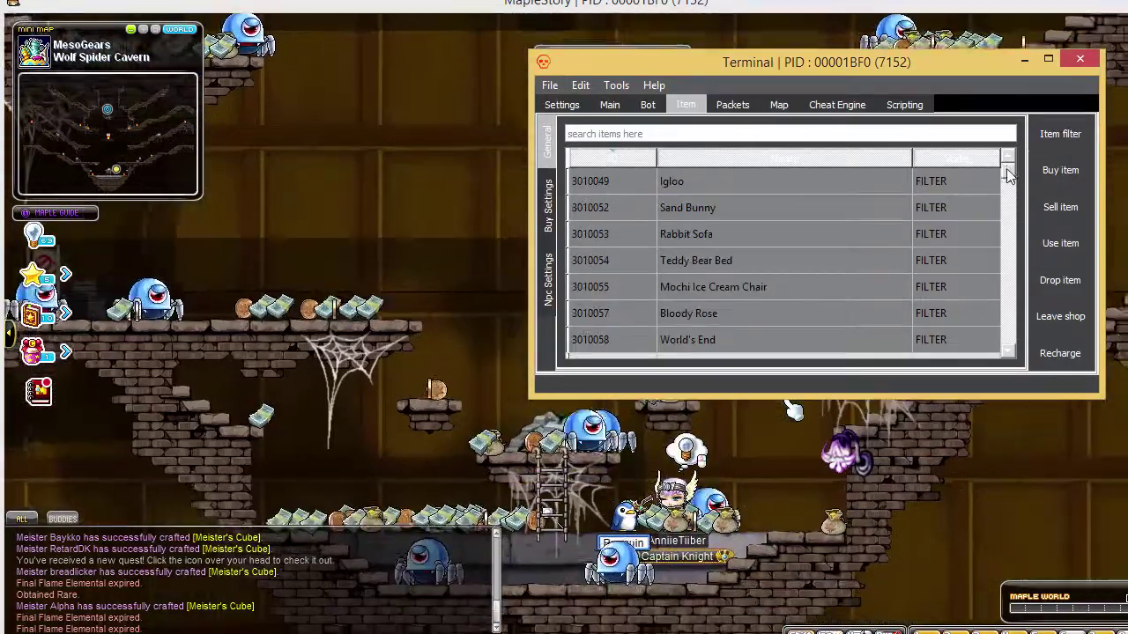
{"action": "mouse_move", "coordinate": [1012, 186]}
{"action": "left_mouse_down"}
{"action": "mouse_move", "coordinate": [1011, 342]}
{"action": "mouse_move", "coordinate": [1011, 166]}
{"action": "left_mouse_up"}
Step: Return to the game and move the character left
{"action": "left_click", "coordinate": [443, 250]}
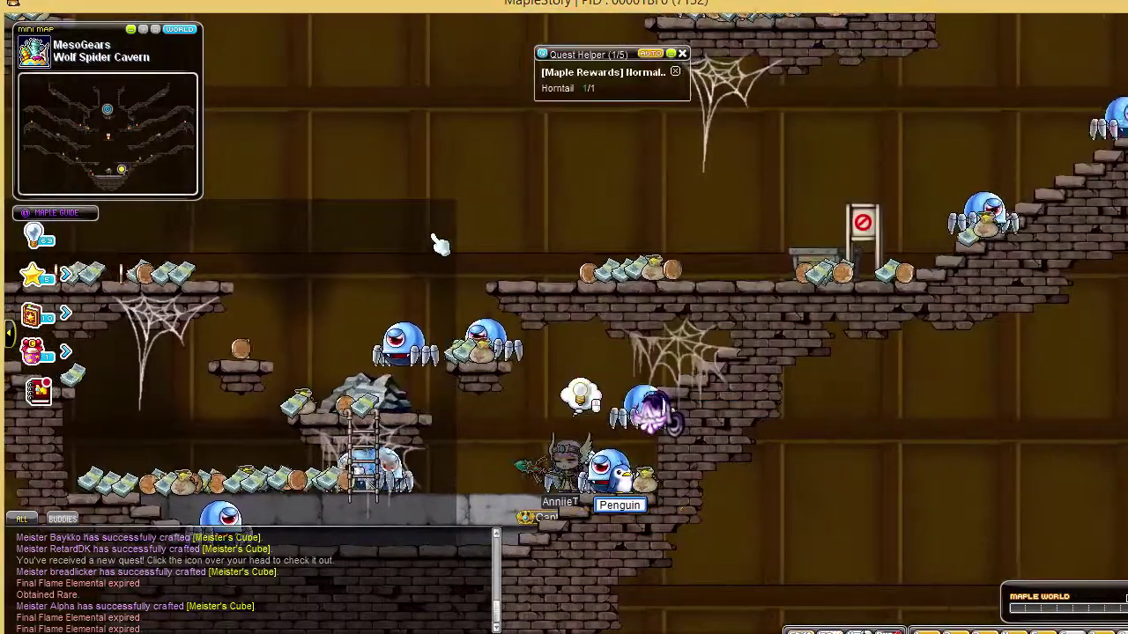
{"action": "key", "text": "Left"}
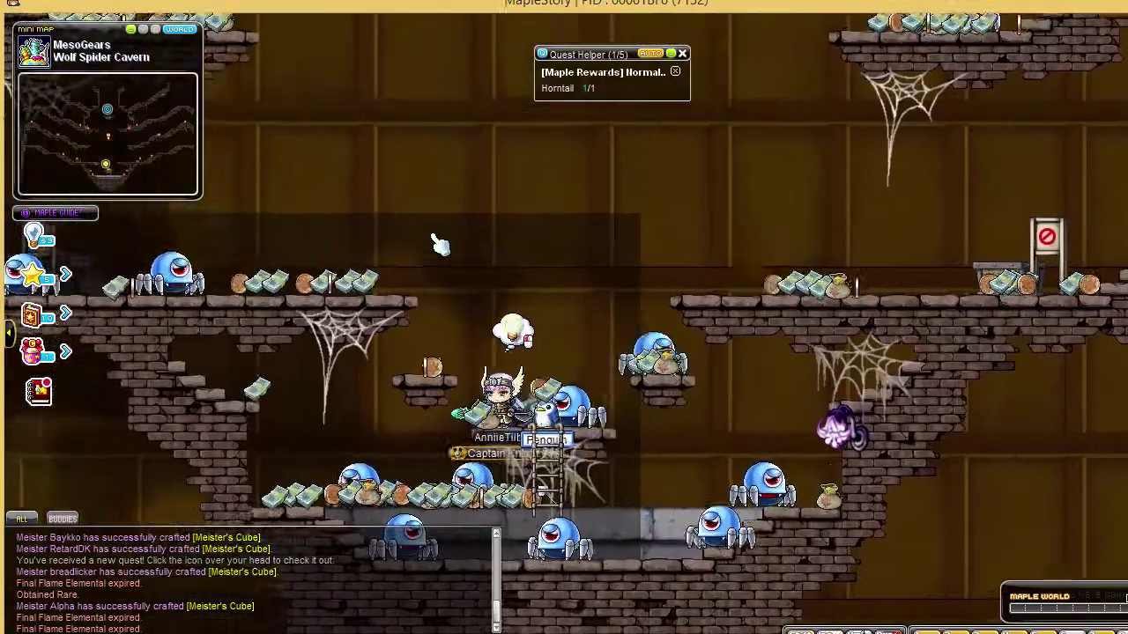
{"action": "key", "text": "Left"}
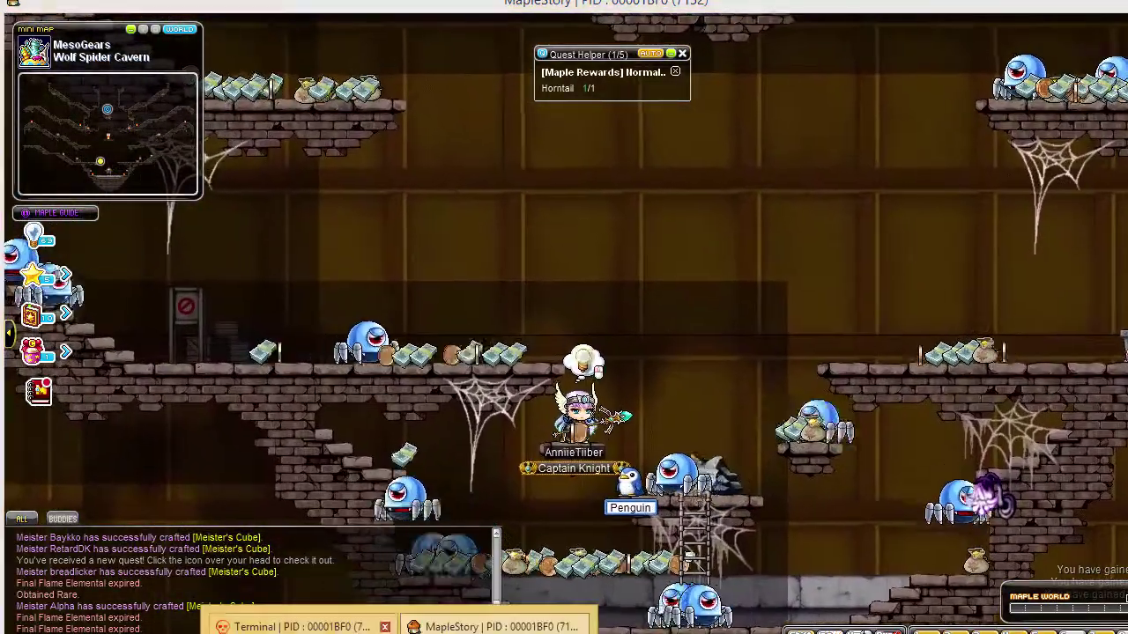
Step: Change Aqua & Black - Tornado Blade (1603038) from FILTER to KEEP in the item list
{"action": "left_click", "coordinate": [264, 624]}
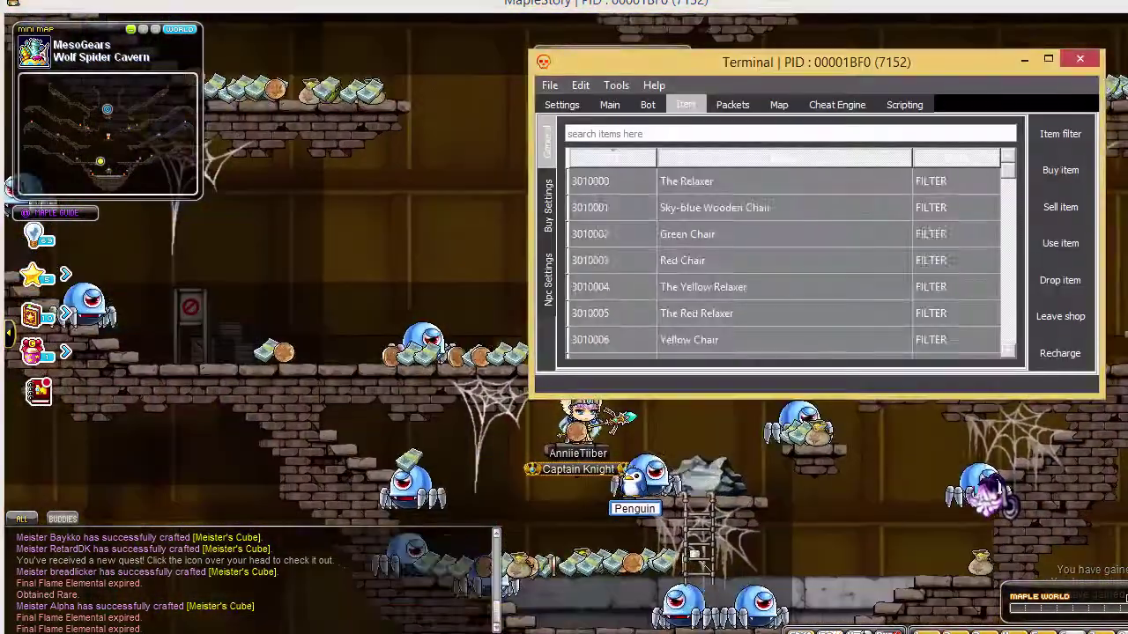
{"action": "mouse_move", "coordinate": [1007, 169]}
{"action": "left_mouse_down"}
{"action": "mouse_move", "coordinate": [1022, 227]}
{"action": "mouse_move", "coordinate": [1010, 336]}
{"action": "left_mouse_up"}
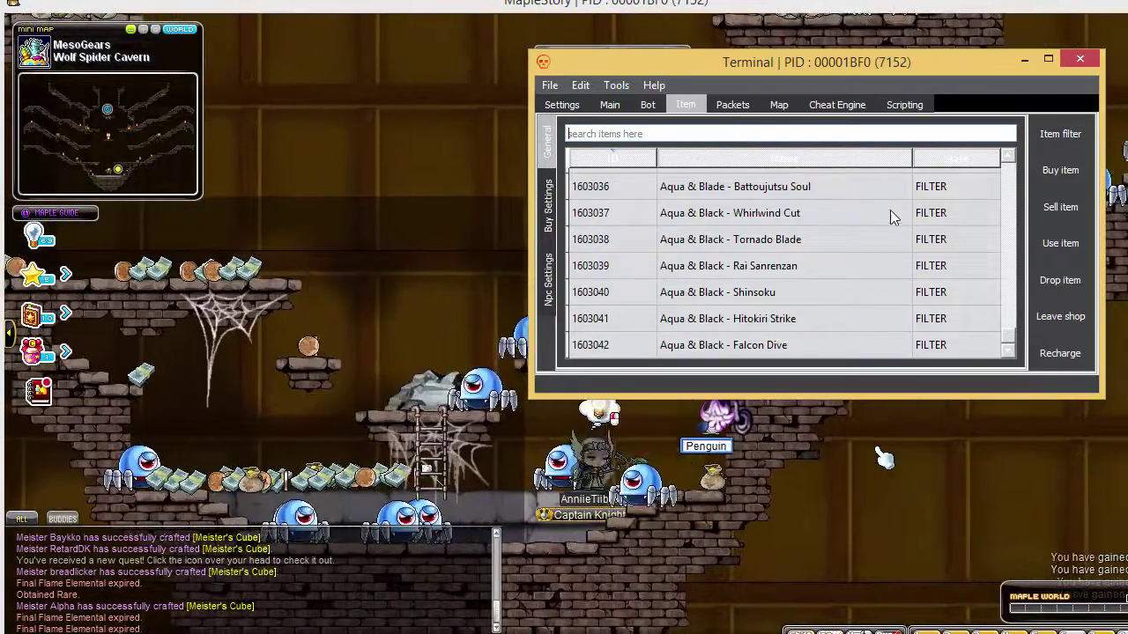
{"action": "left_click", "coordinate": [881, 215]}
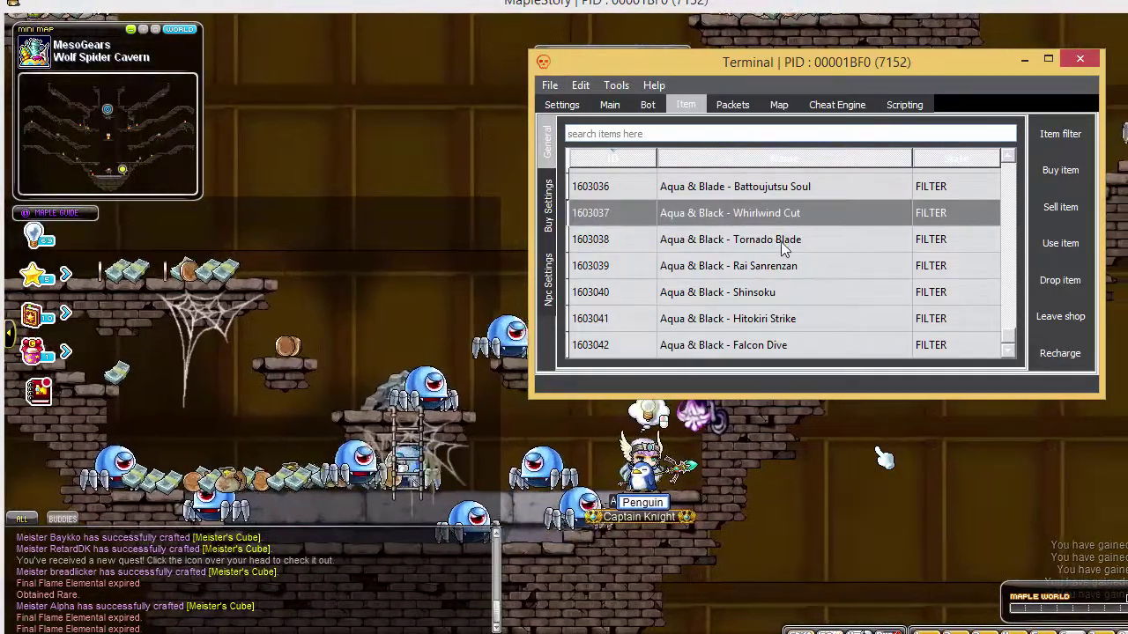
{"action": "left_click", "coordinate": [773, 238]}
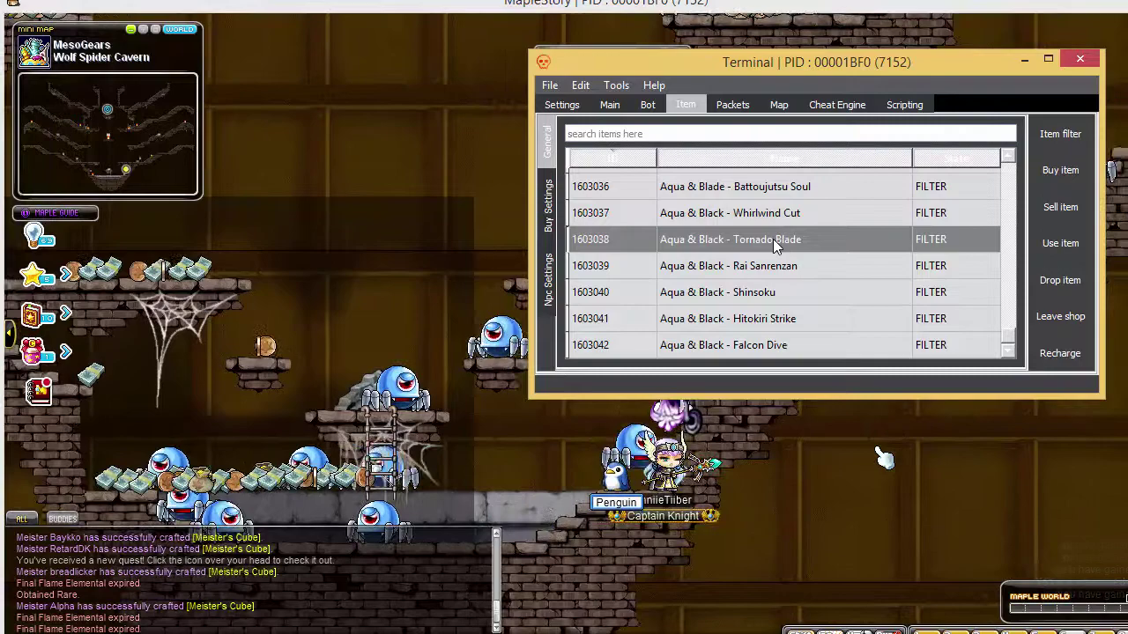
{"action": "right_click", "coordinate": [772, 239]}
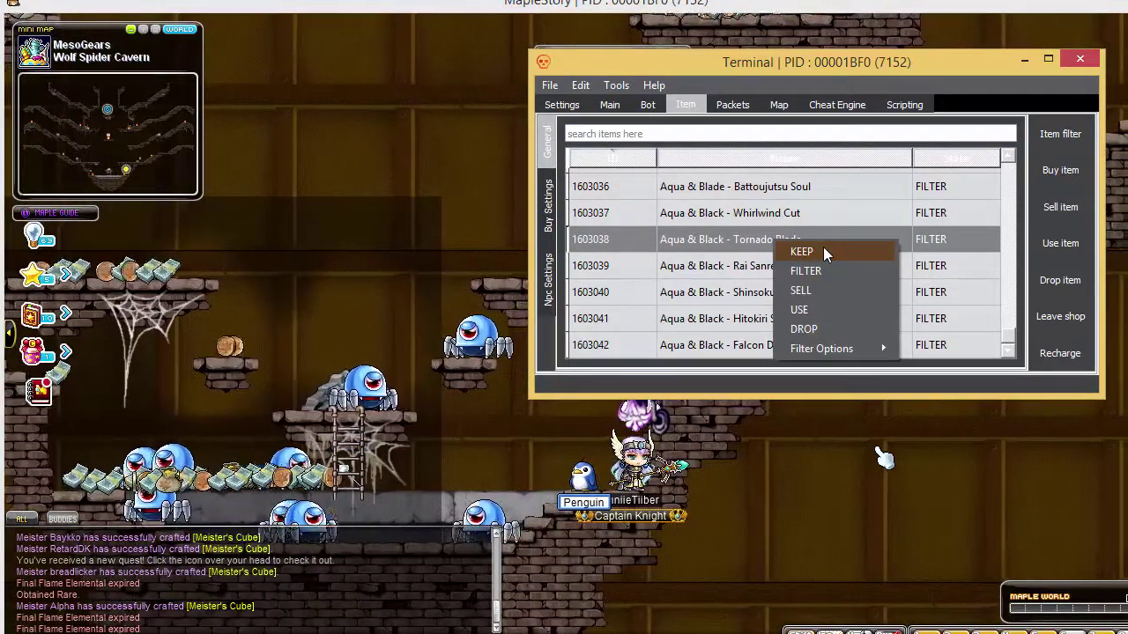
{"action": "left_click", "coordinate": [840, 249]}
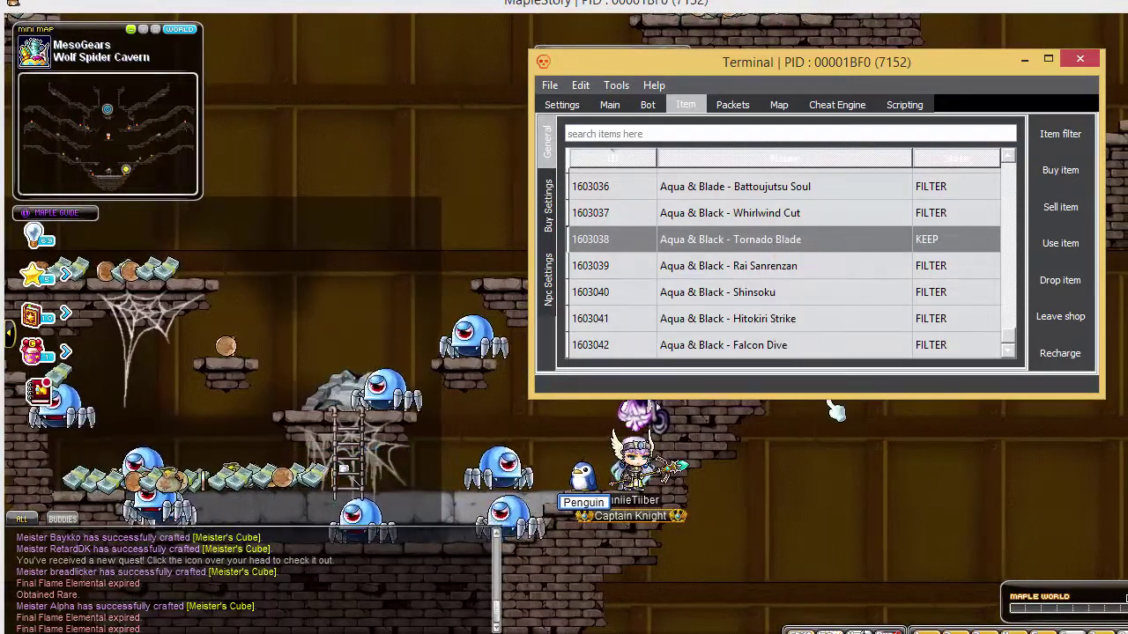
Step: Search 'nebulite' and set Nebulite Box (2430692) to USE
{"action": "left_click", "coordinate": [732, 133]}
{"action": "type", "text": "nebulite"}
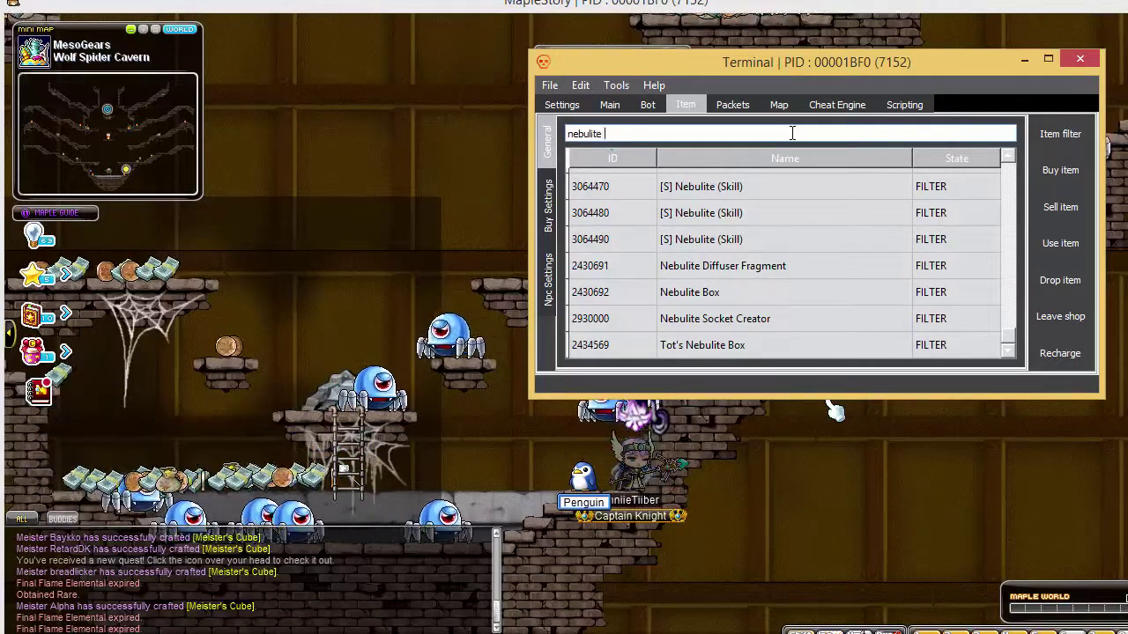
{"action": "left_click", "coordinate": [717, 290]}
{"action": "right_click", "coordinate": [717, 292]}
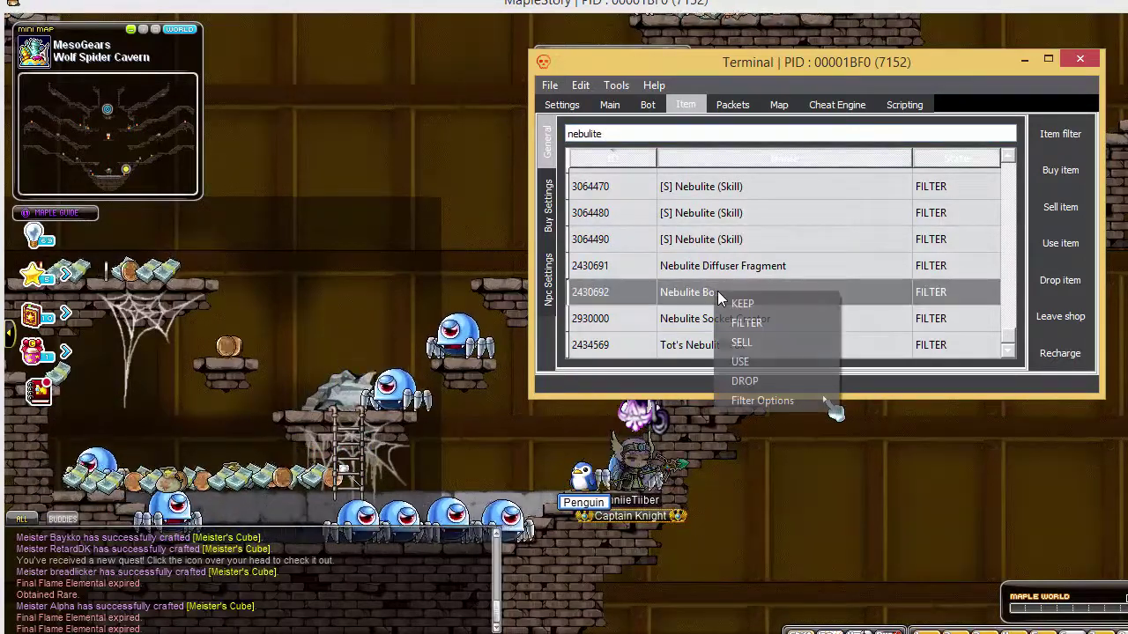
{"action": "left_click", "coordinate": [767, 361]}
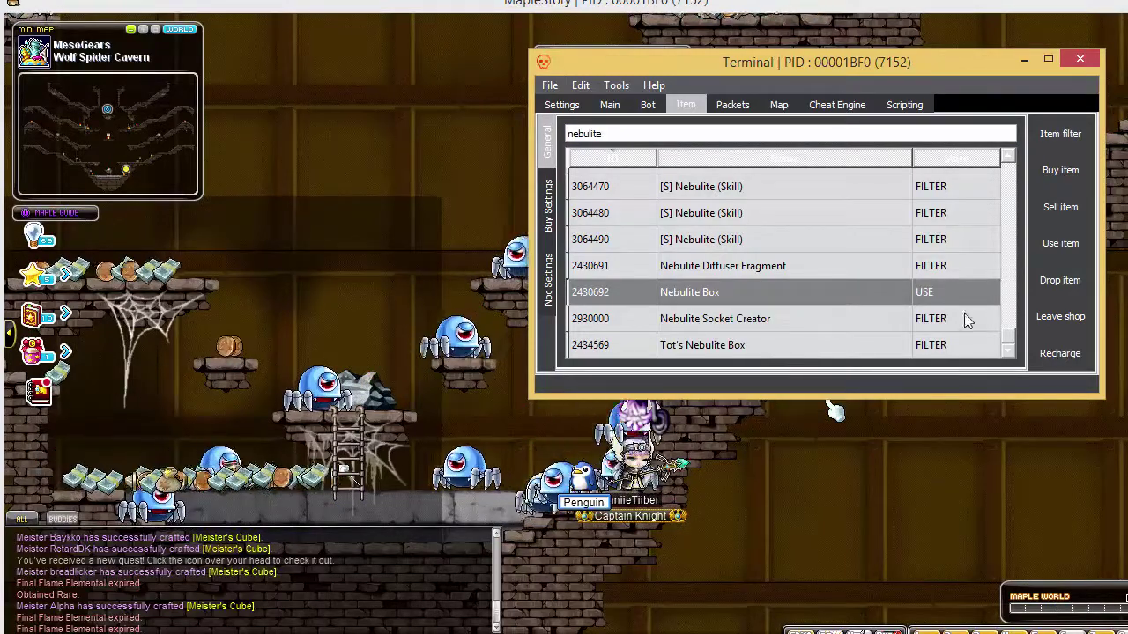
Step: Turn on Use item and Item filter, then return to the game
{"action": "left_click", "coordinate": [1059, 250]}
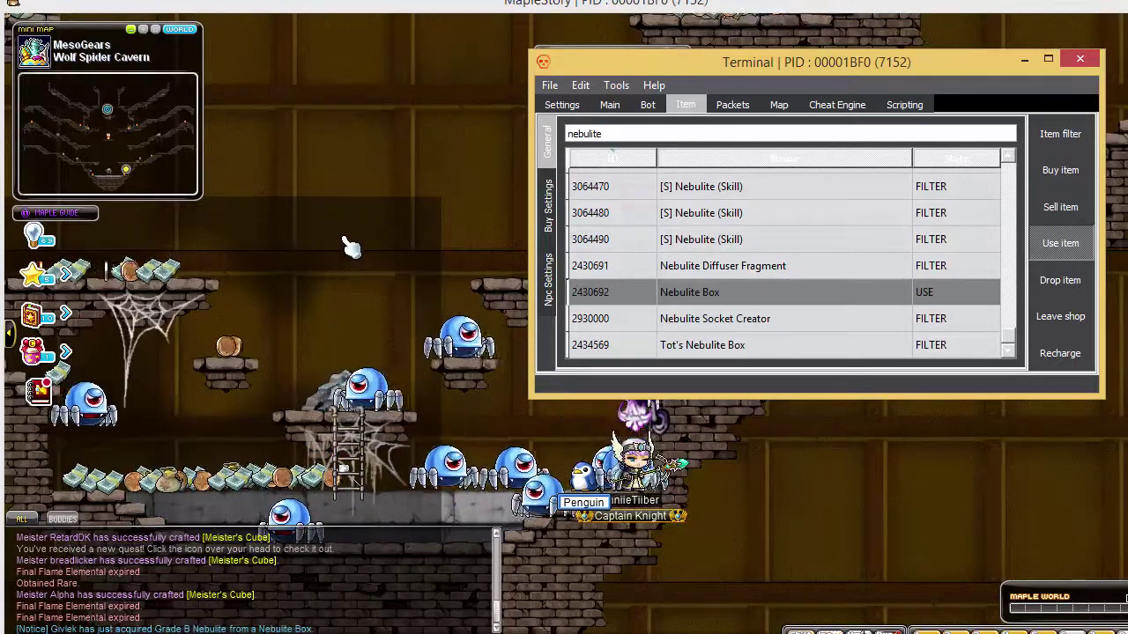
{"action": "left_click", "coordinate": [1064, 136]}
{"action": "left_click", "coordinate": [370, 280]}
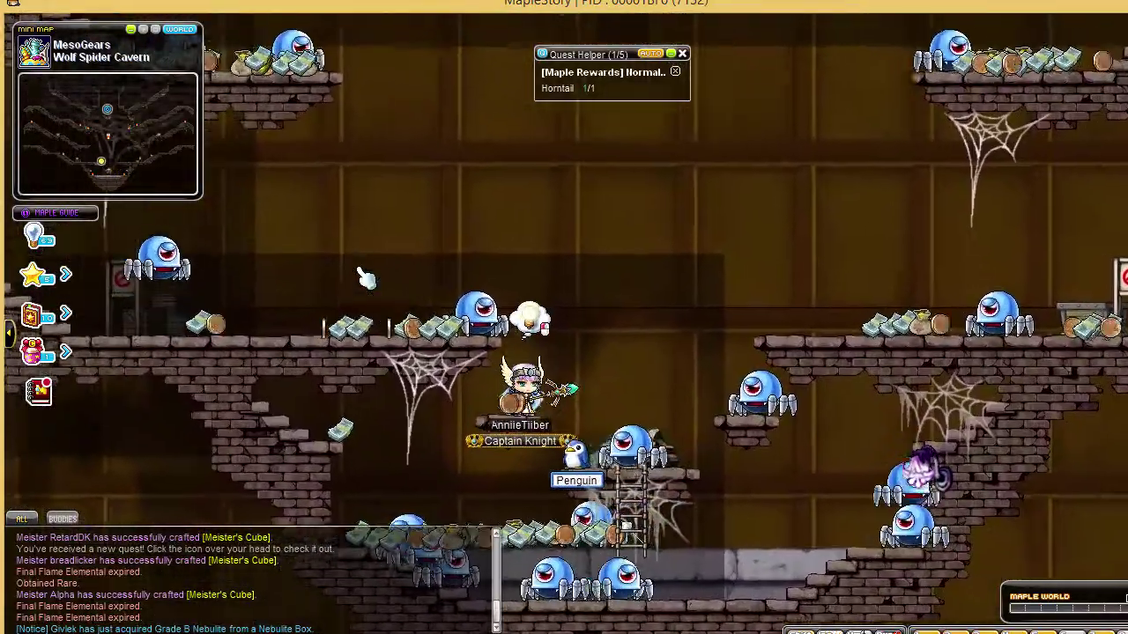
{"action": "key", "text": "i"}
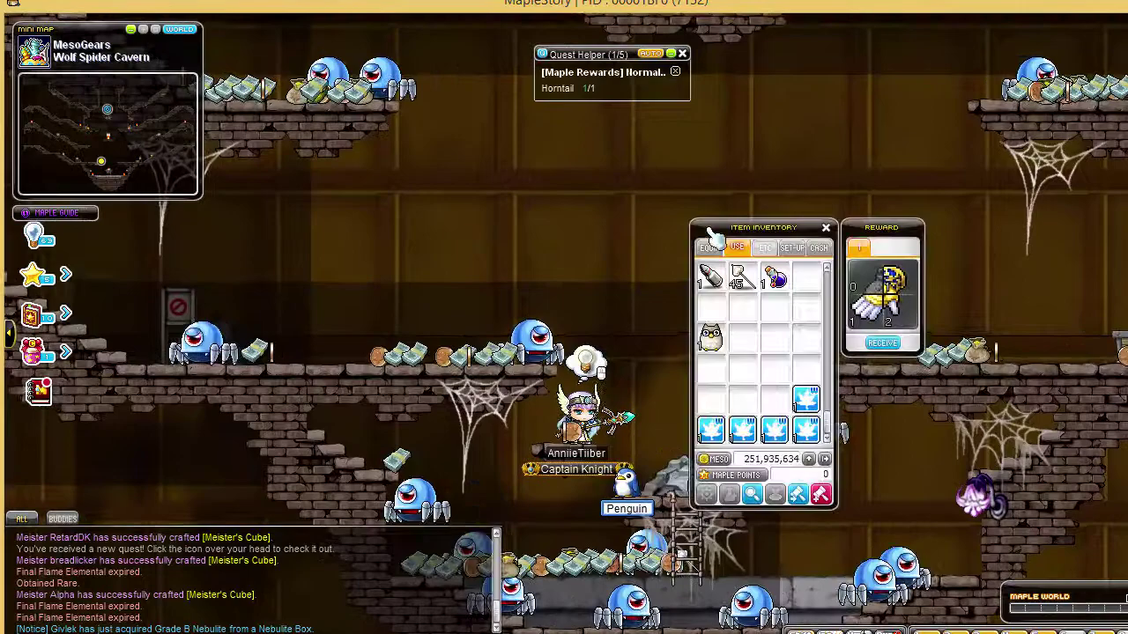
{"action": "left_click", "coordinate": [794, 250]}
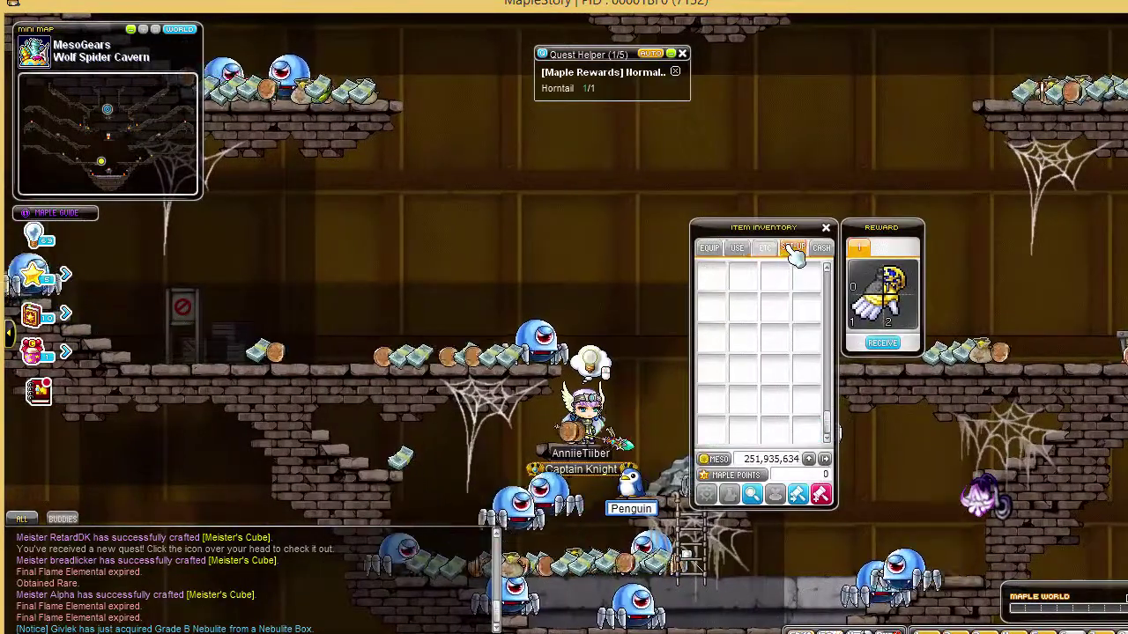
{"action": "key", "text": "i"}
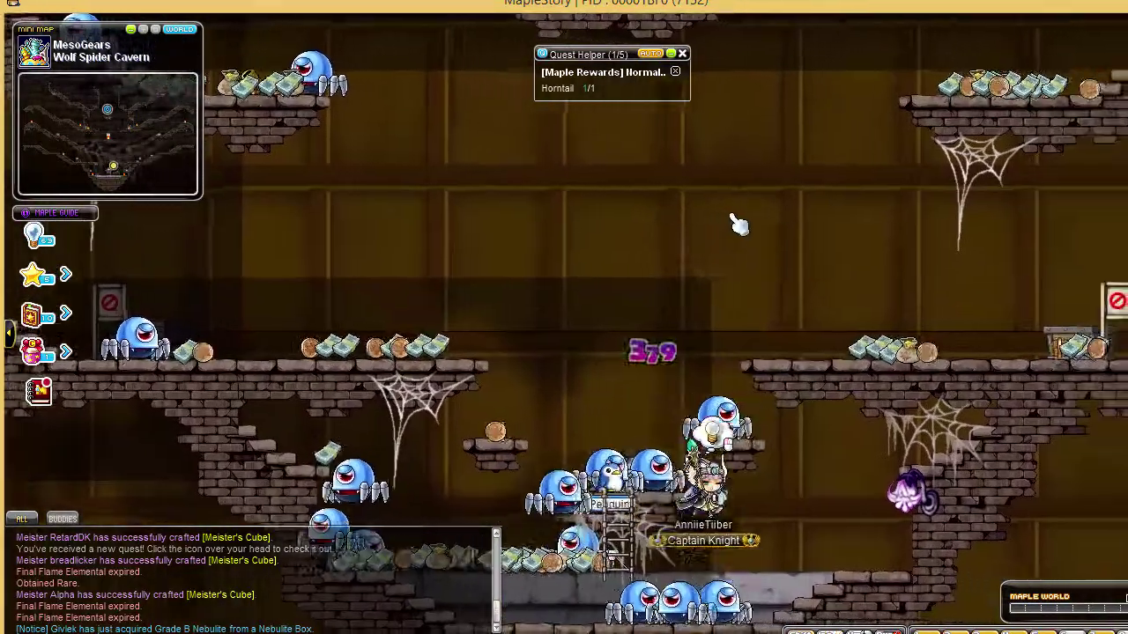